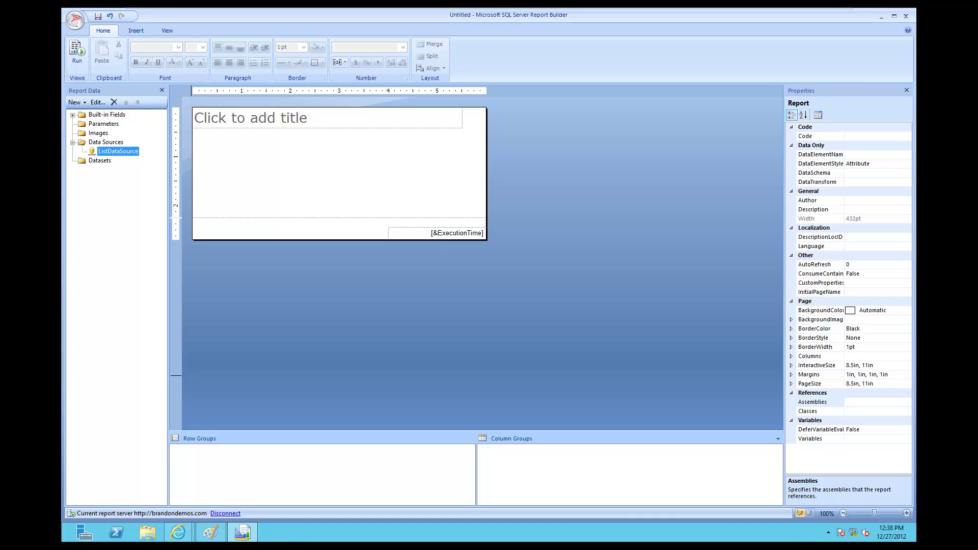
Start a new dataset embedded in the report that uses ListDataSource
{"action": "mouse_move", "coordinate": [209, 11]}
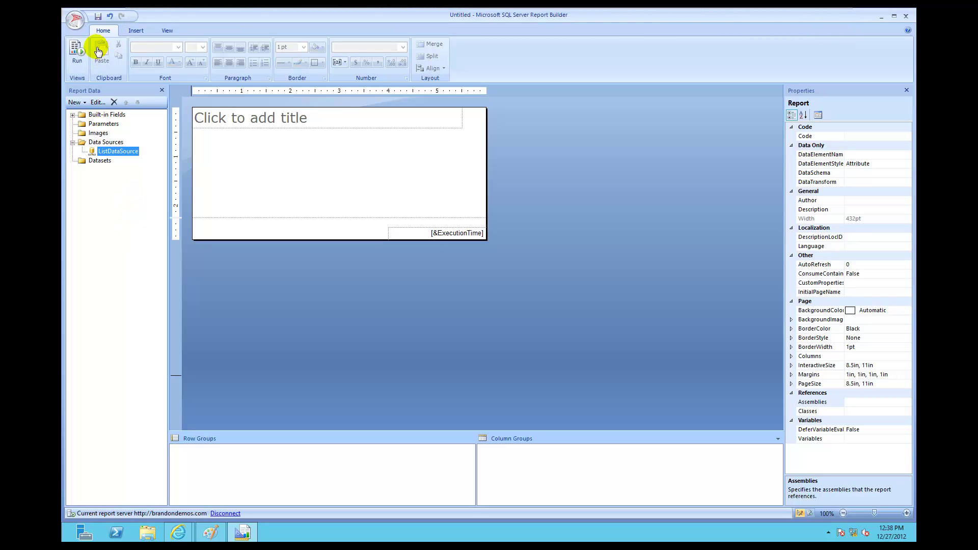
{"action": "left_click", "coordinate": [85, 104]}
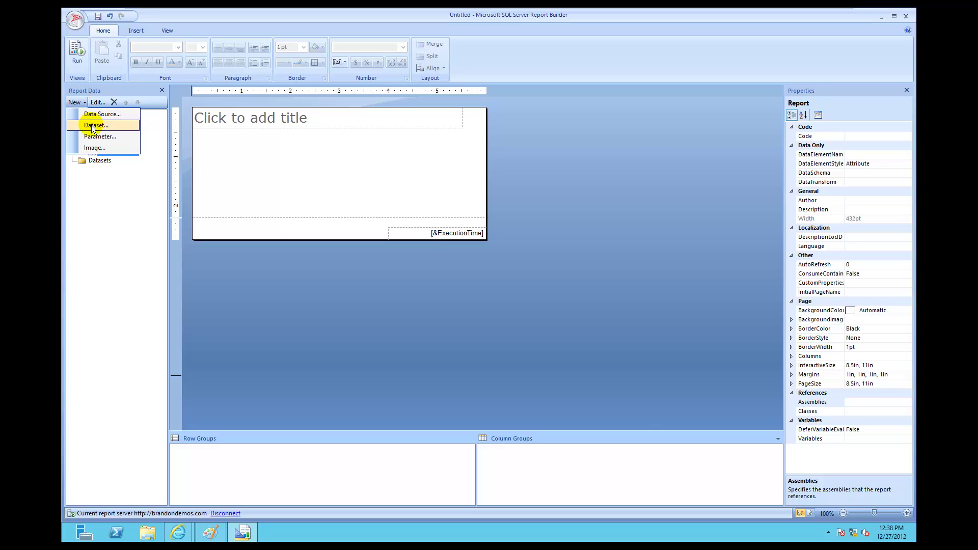
{"action": "left_click", "coordinate": [93, 126]}
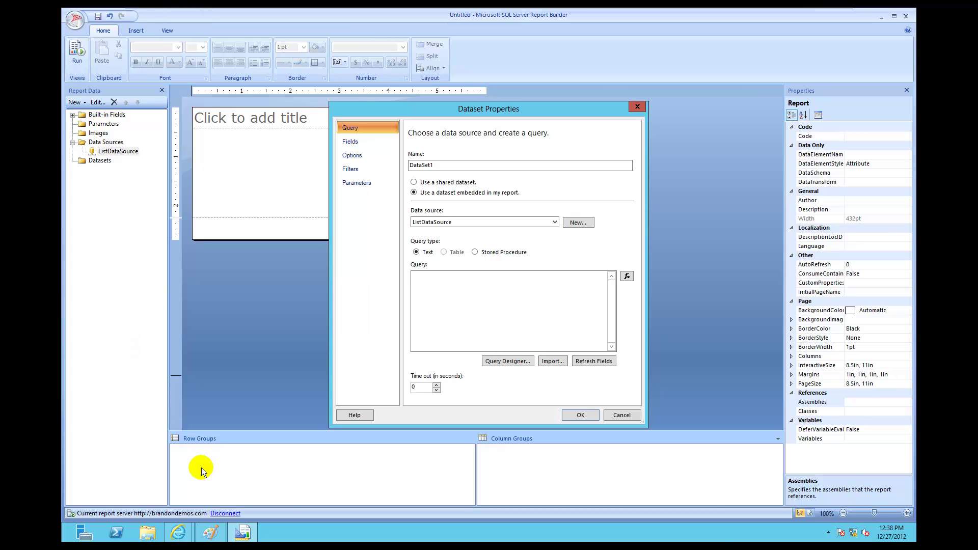
Switch to the MSDN free form report tutorial in the browser and copy its entire sample SQL query
{"action": "left_click", "coordinate": [185, 536]}
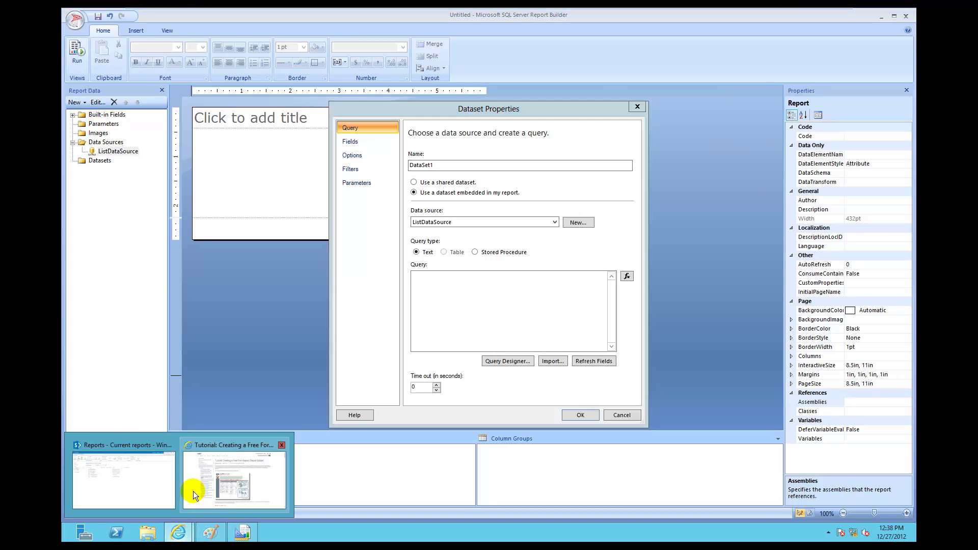
{"action": "left_click", "coordinate": [209, 494]}
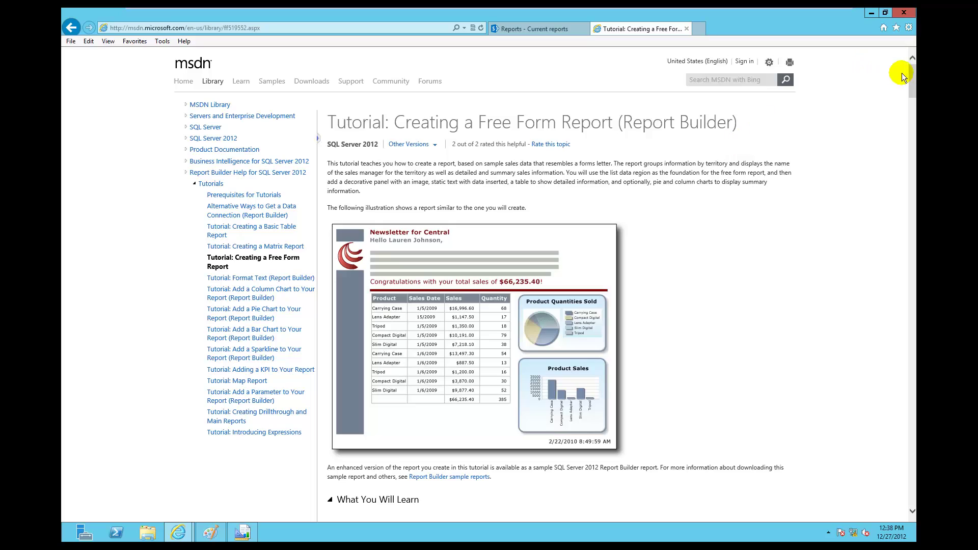
{"action": "left_click_drag", "start_coordinate": [913, 82], "coordinate": [912, 173]}
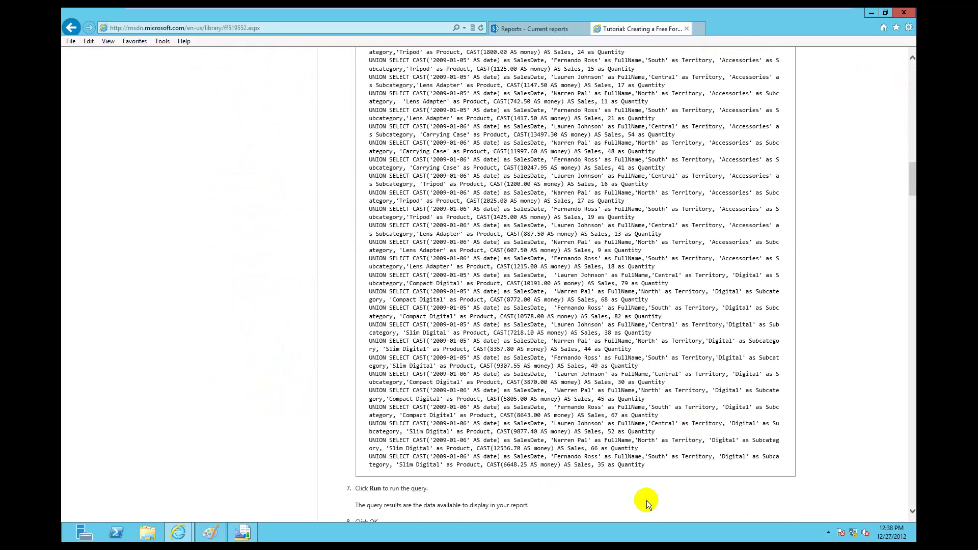
{"action": "left_click_drag", "start_coordinate": [648, 467], "coordinate": [375, 75]}
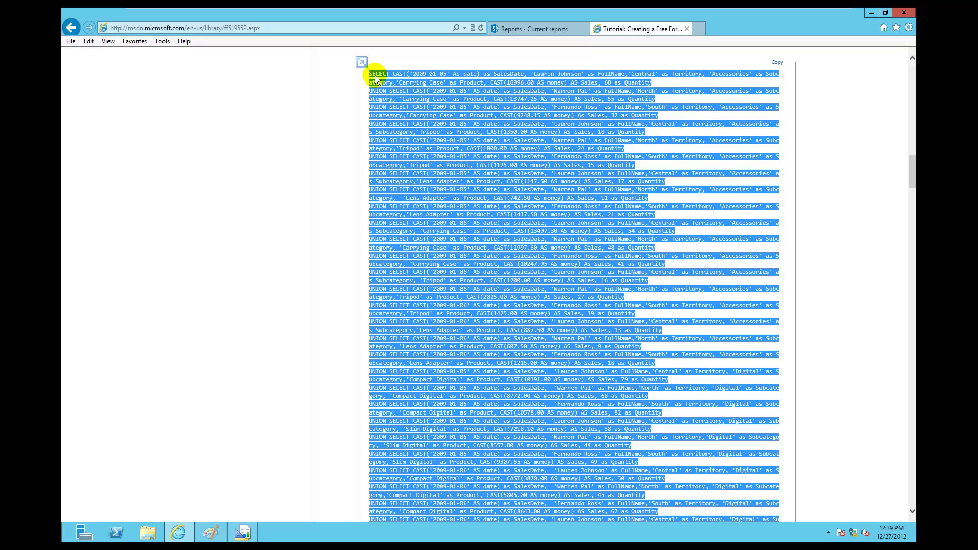
{"action": "right_click", "coordinate": [376, 78]}
{"action": "left_click", "coordinate": [389, 93]}
Switch back to Report Builder and paste the copied SQL into the dataset's query
{"action": "left_click", "coordinate": [553, 32]}
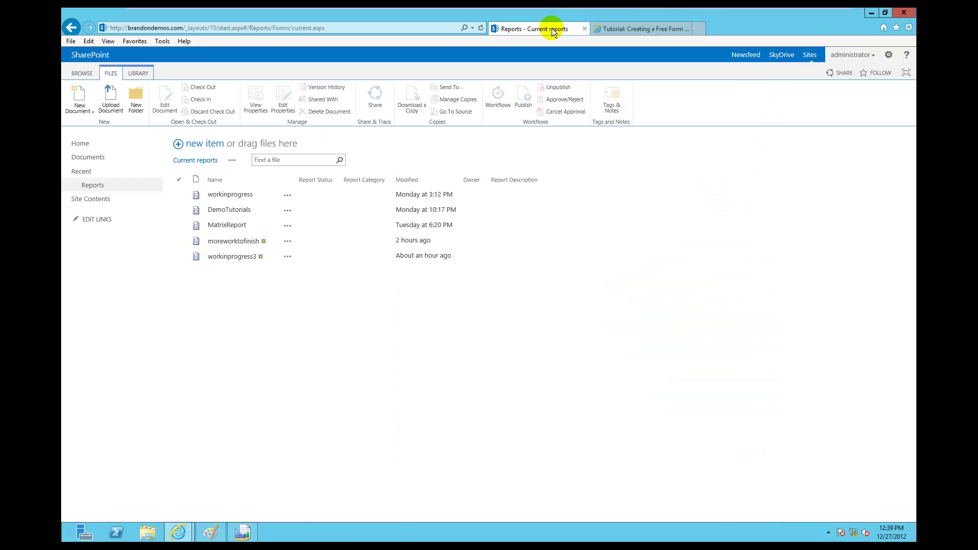
{"action": "left_click", "coordinate": [244, 532]}
{"action": "left_click", "coordinate": [431, 286]}
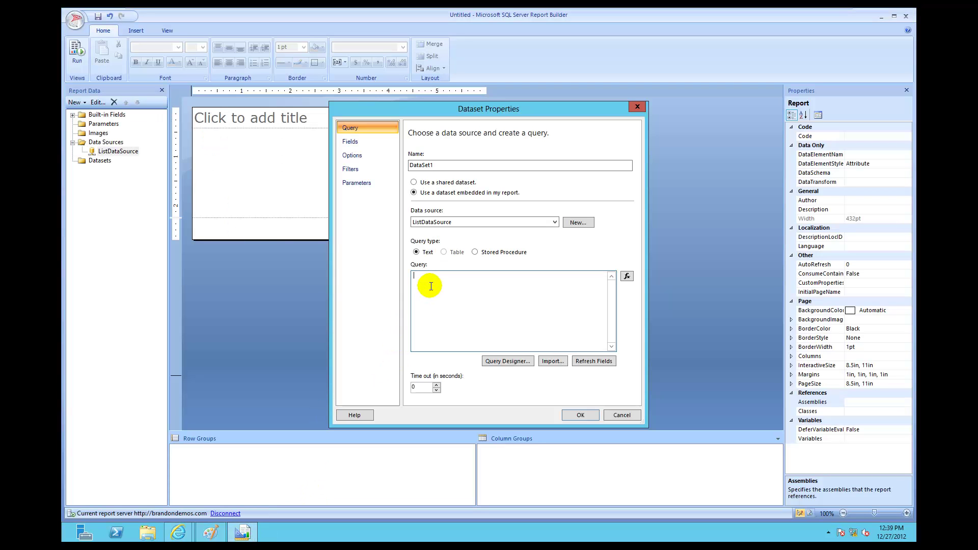
{"action": "key", "text": "ctrl+v"}
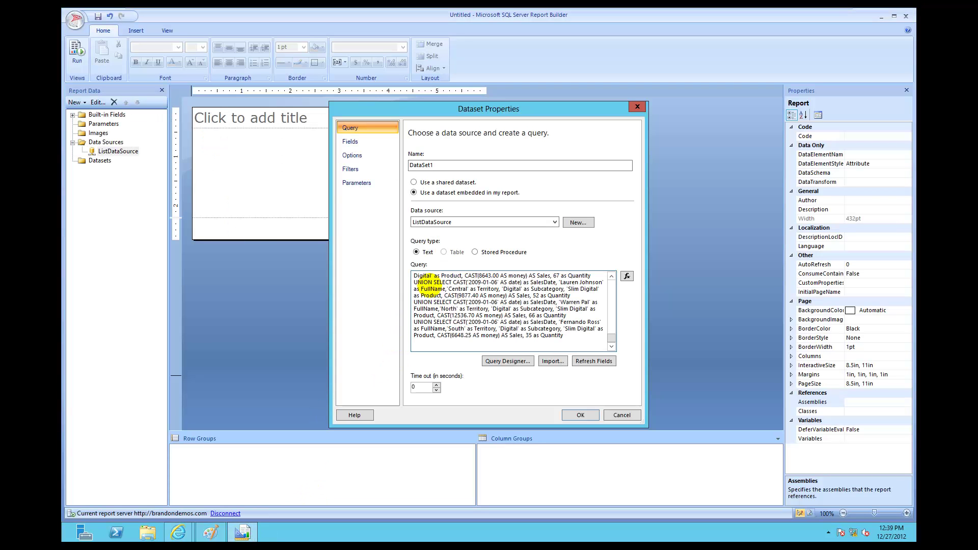
Run the pasted query in the Query Designer, then accept it and create the dataset
{"action": "left_click", "coordinate": [508, 361]}
{"action": "left_click", "coordinate": [385, 138]}
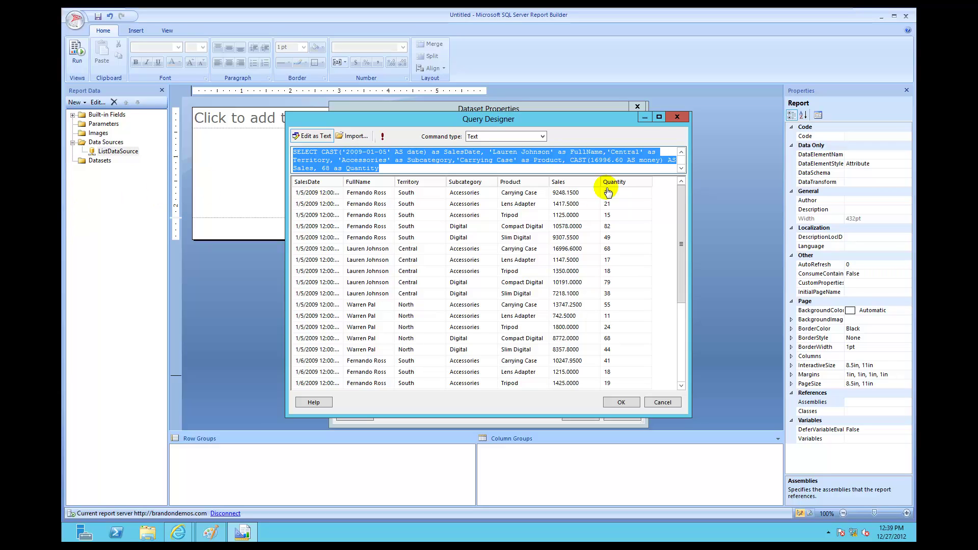
{"action": "left_click", "coordinate": [622, 402]}
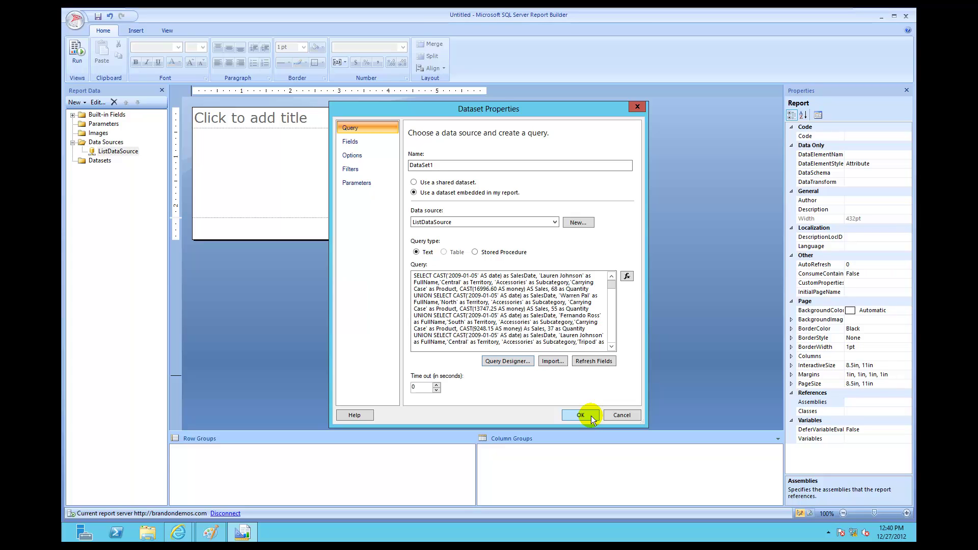
{"action": "left_click", "coordinate": [591, 416]}
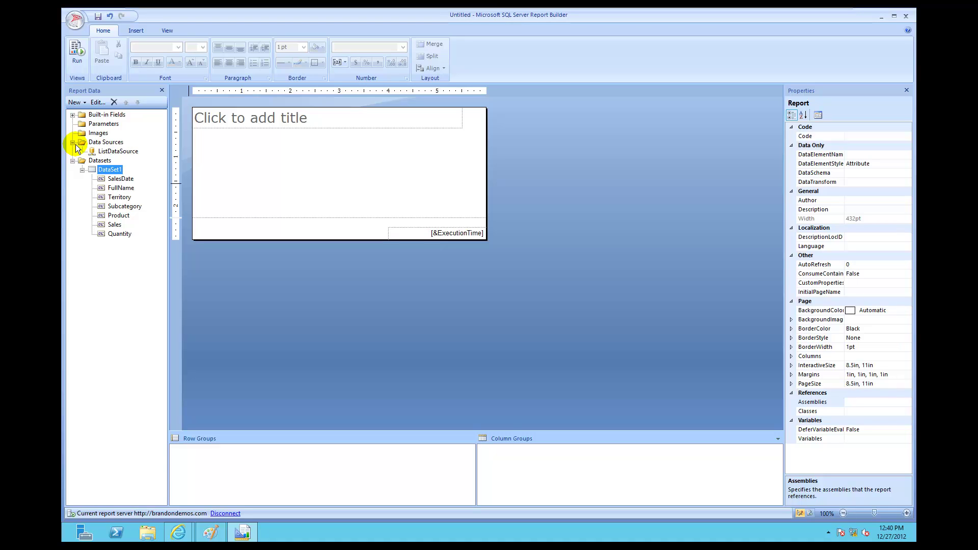
Insert a list data region into the report body directly below the title and select its inner rectangle
{"action": "left_click", "coordinate": [139, 32]}
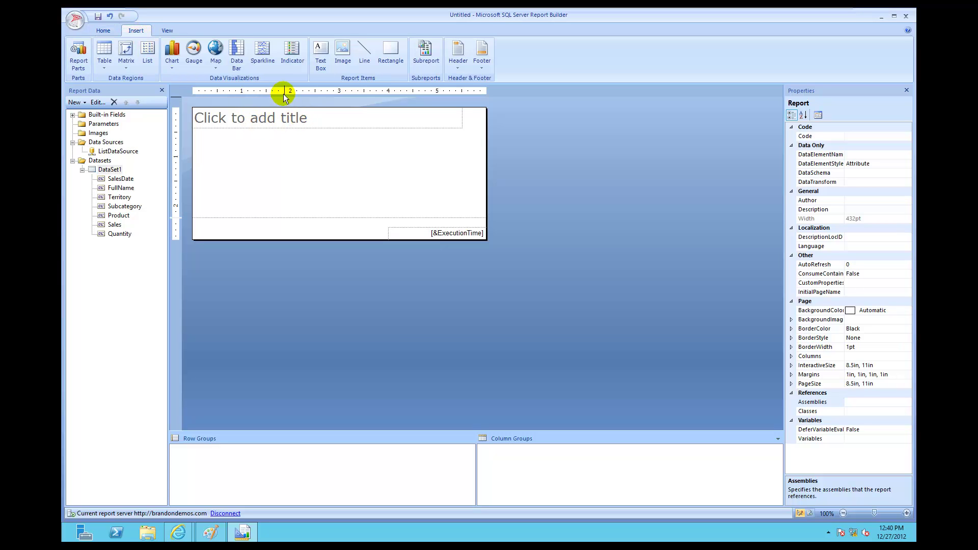
{"action": "left_click", "coordinate": [148, 52]}
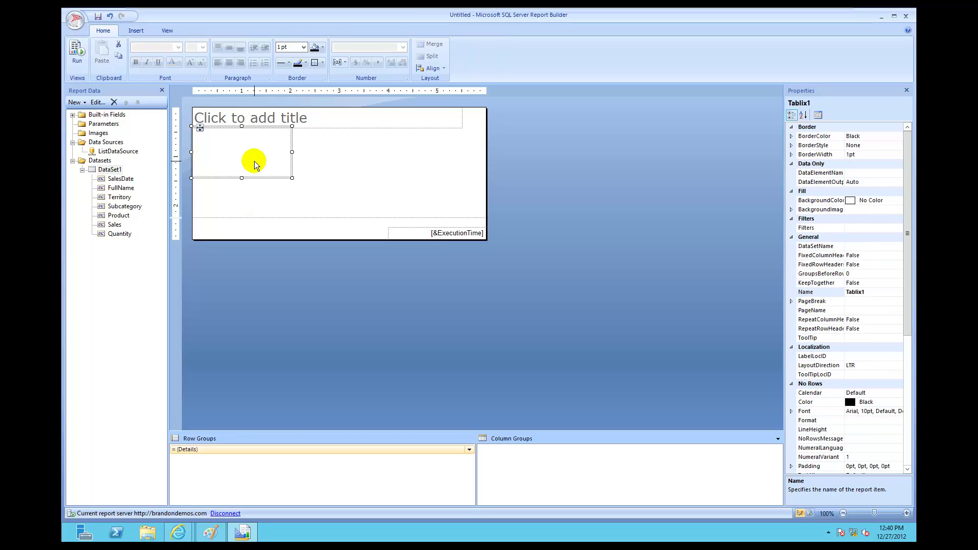
{"action": "left_click", "coordinate": [254, 161]}
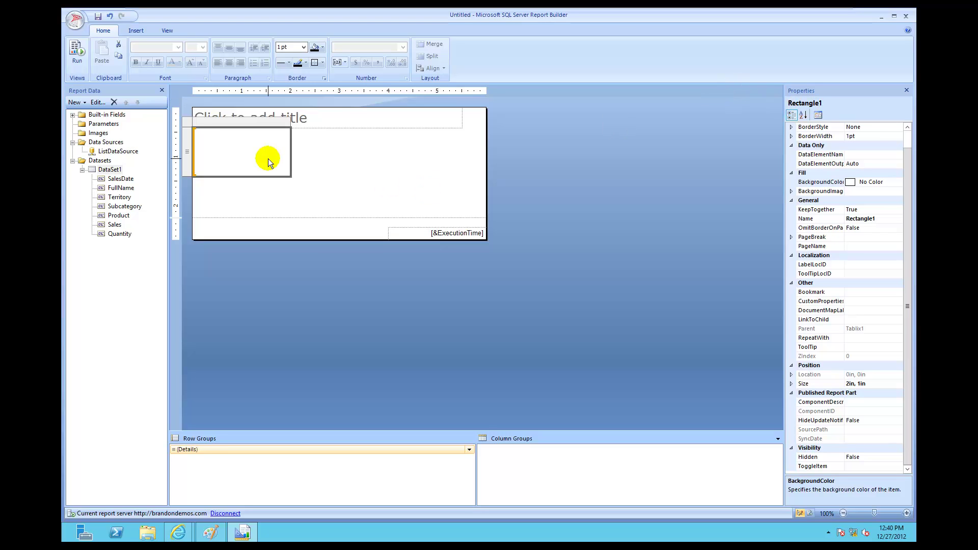
{"action": "left_click", "coordinate": [187, 123]}
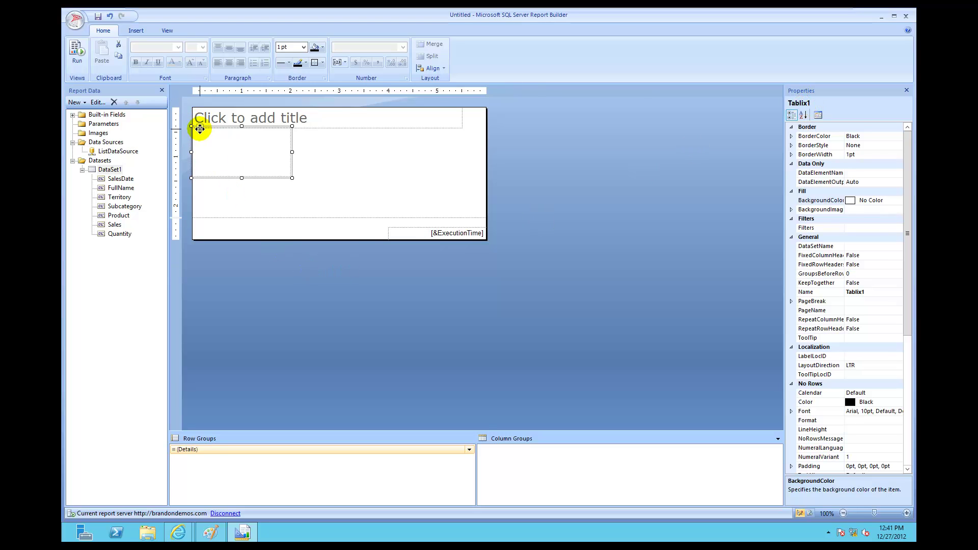
{"action": "left_click", "coordinate": [211, 152]}
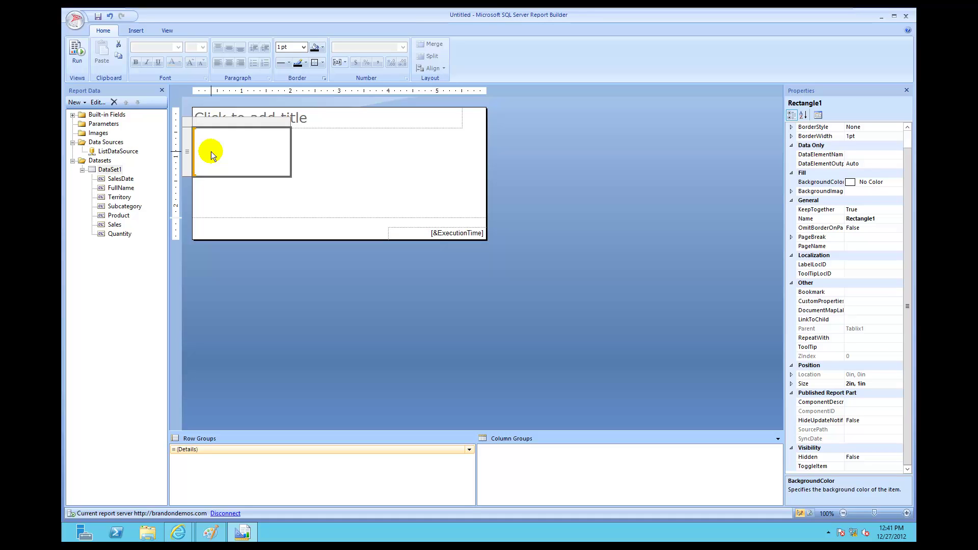
{"action": "right_click", "coordinate": [202, 127]}
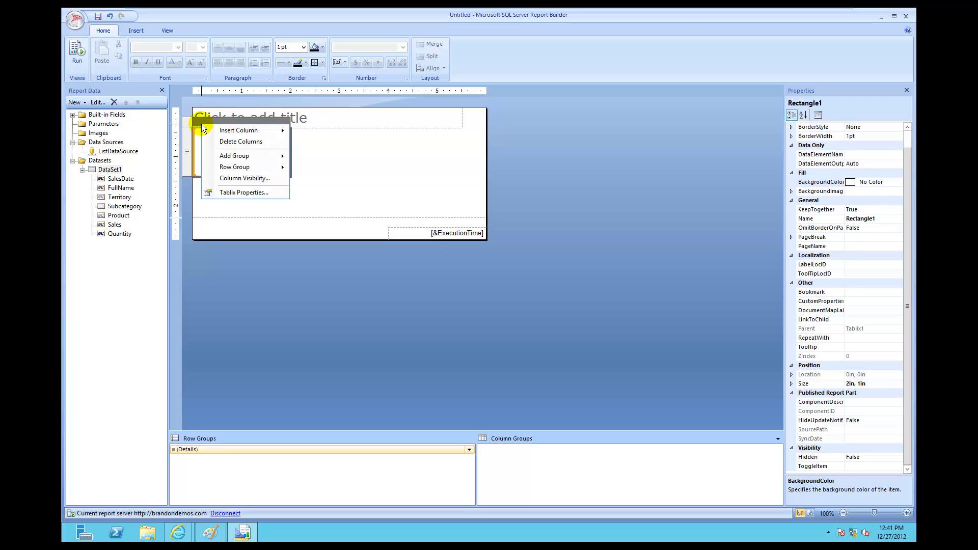
{"action": "left_click", "coordinate": [199, 151]}
Set the list's inner rectangle to add a page break after it
{"action": "right_click", "coordinate": [198, 155]}
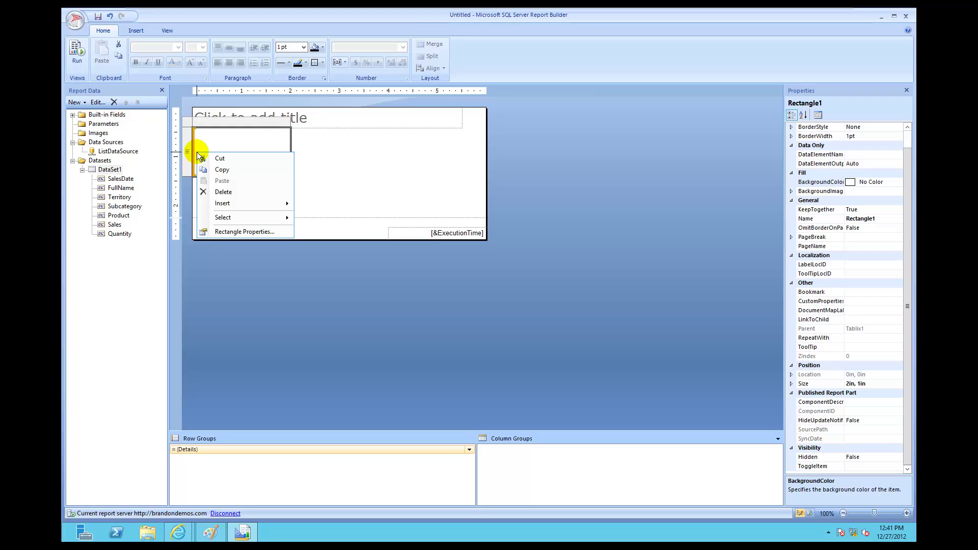
{"action": "left_click", "coordinate": [227, 232]}
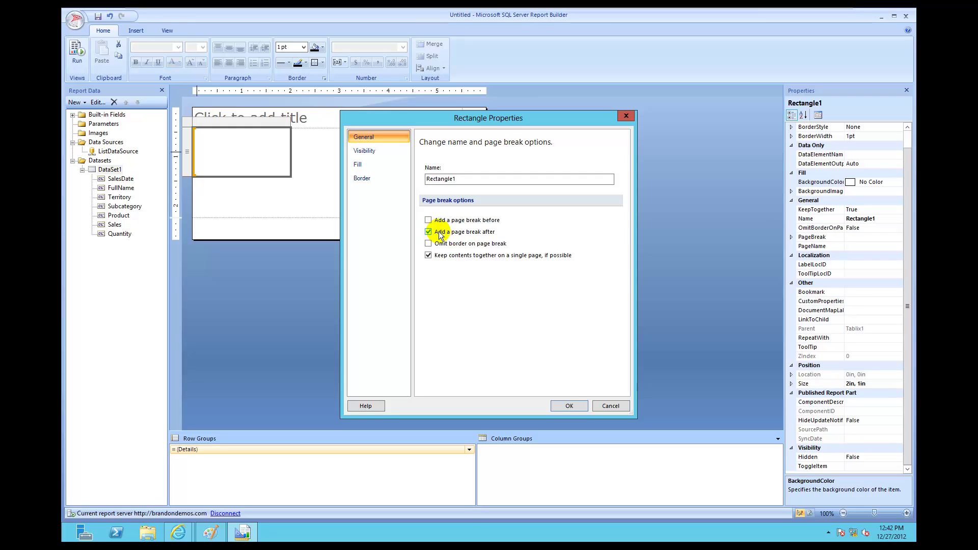
{"action": "left_click", "coordinate": [429, 232]}
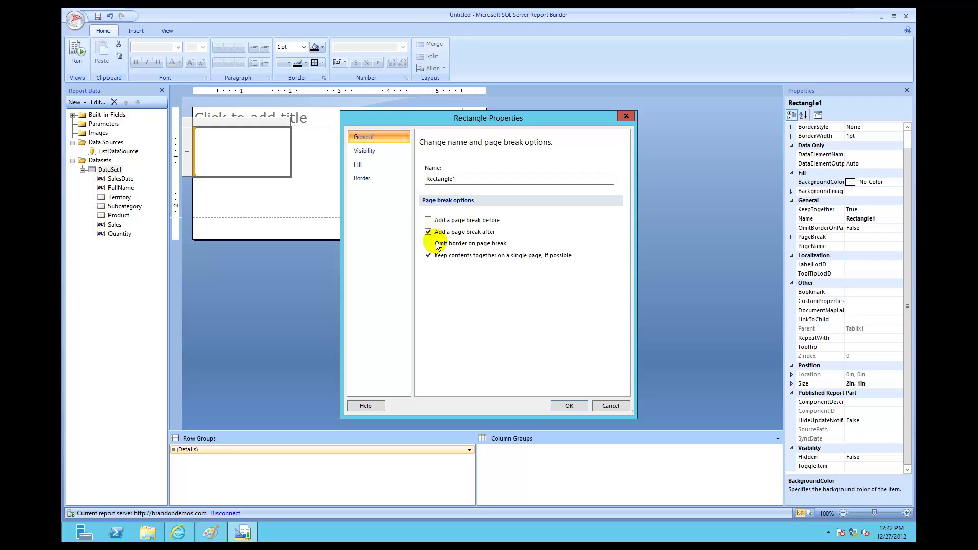
{"action": "left_click", "coordinate": [562, 405]}
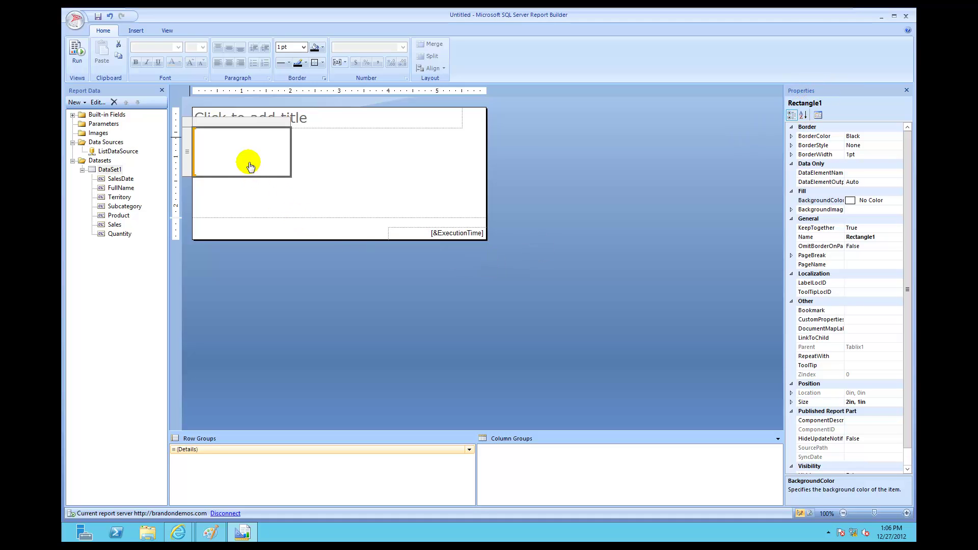
Select the whole list and set its DataSetName property to DataSet1
{"action": "left_click", "coordinate": [189, 123]}
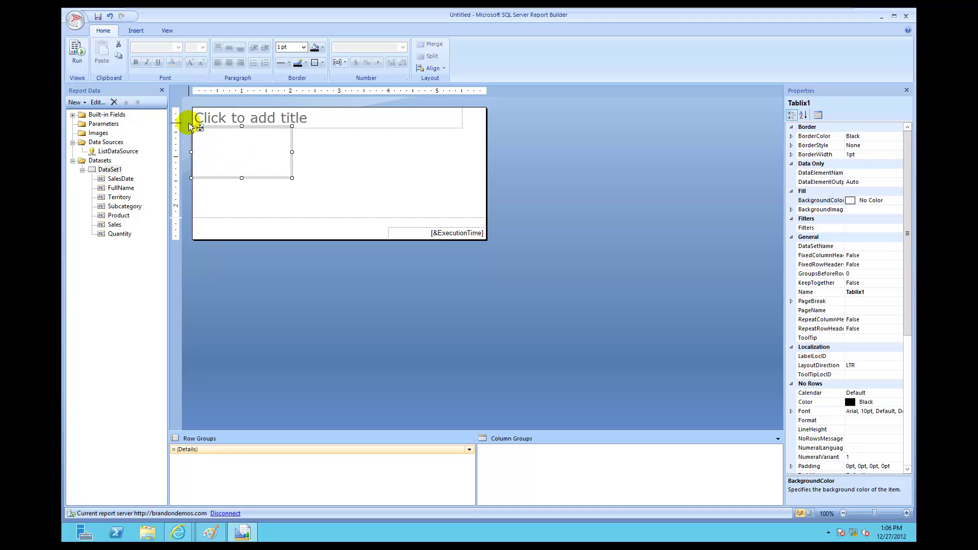
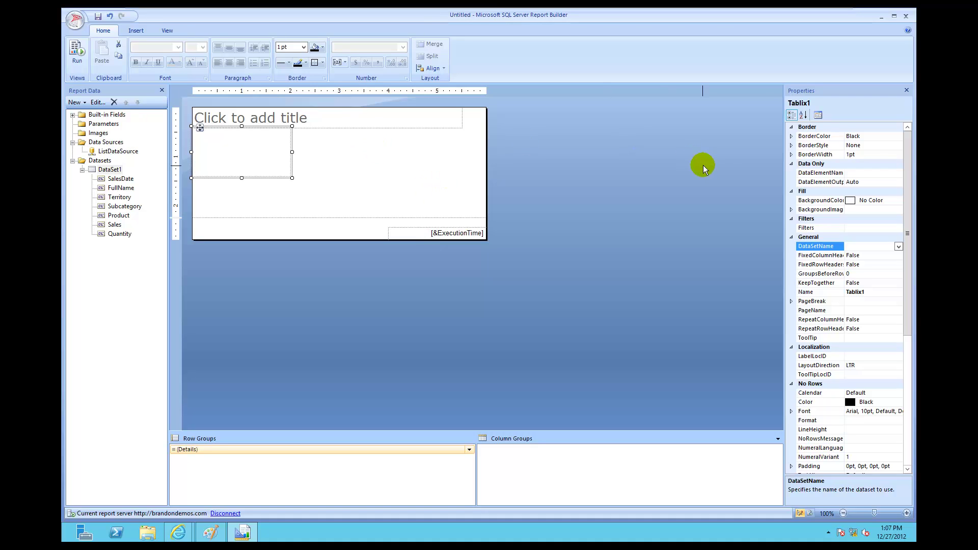
{"action": "left_click", "coordinate": [899, 246]}
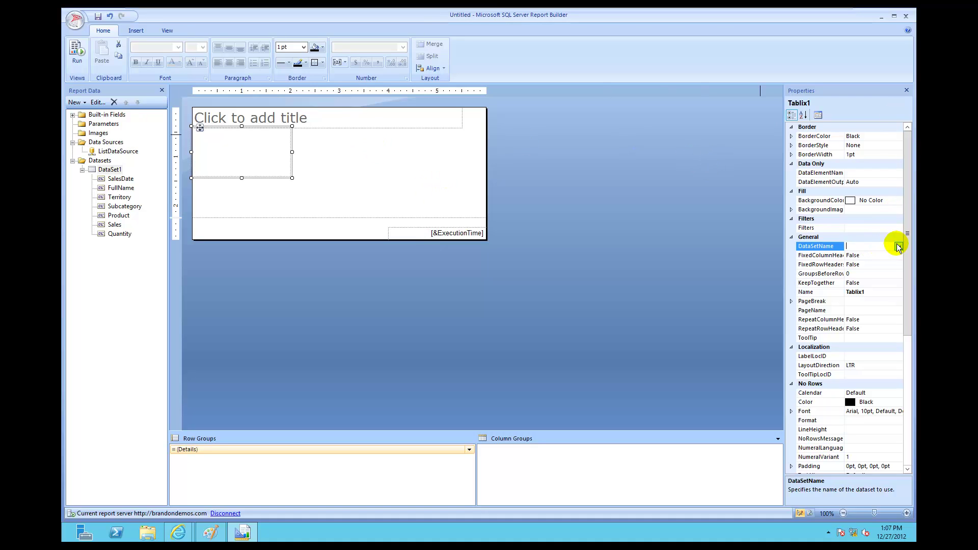
{"action": "left_click", "coordinate": [899, 247]}
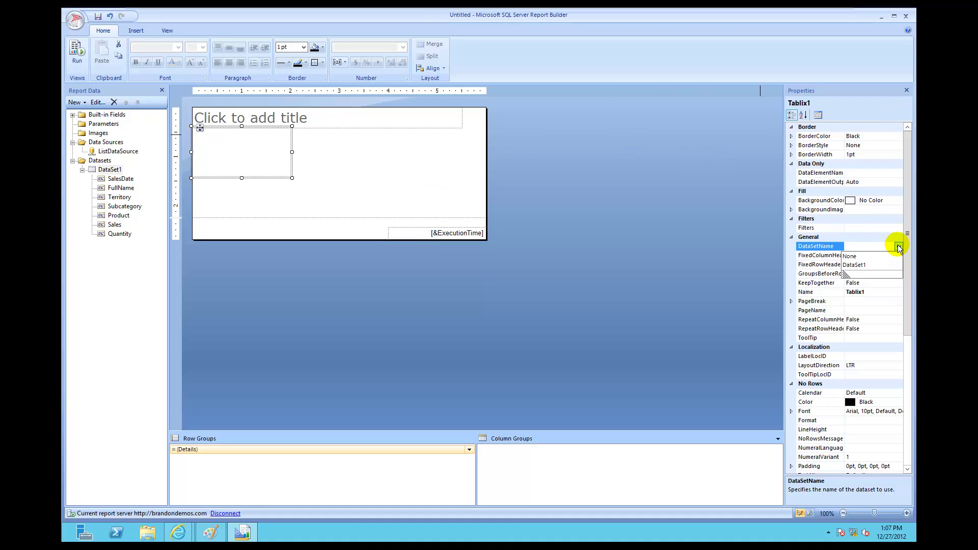
{"action": "left_click", "coordinate": [882, 266]}
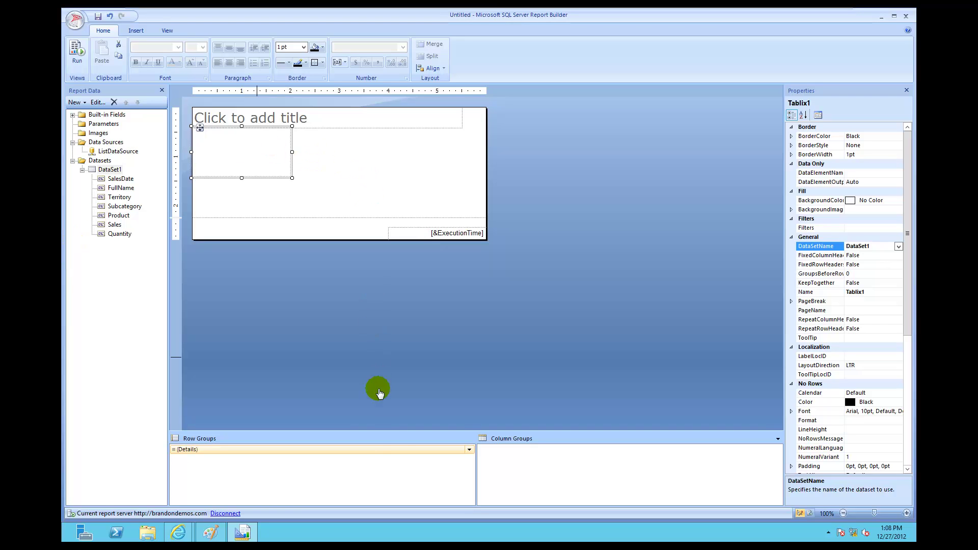
Add a parent group to the Details row group, grouped by [Territory], without a group header or footer
{"action": "left_click", "coordinate": [375, 450]}
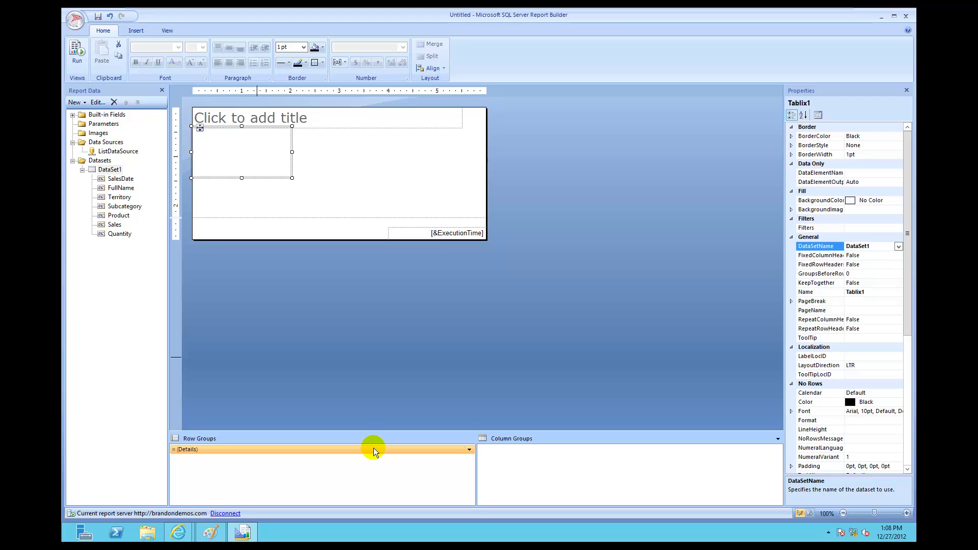
{"action": "right_click", "coordinate": [374, 448]}
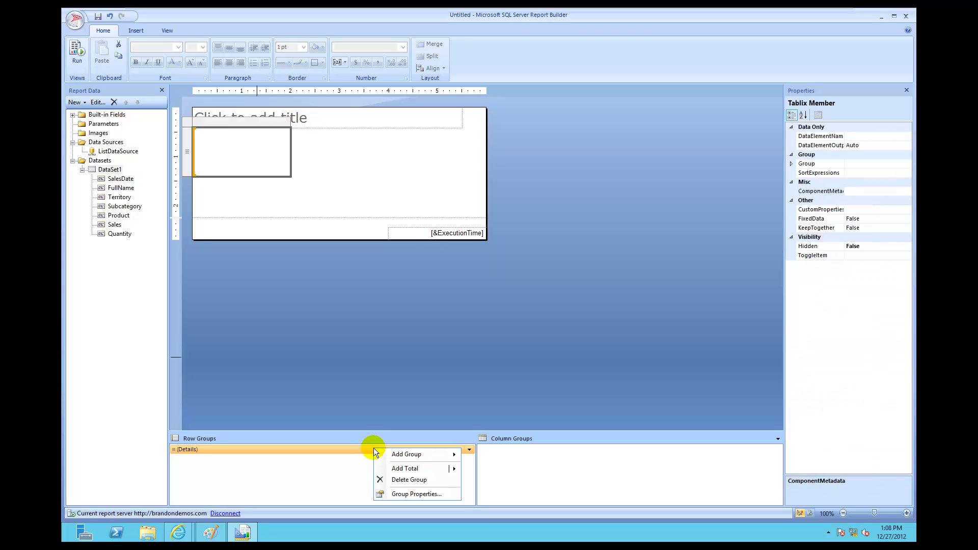
{"action": "left_click", "coordinate": [363, 469]}
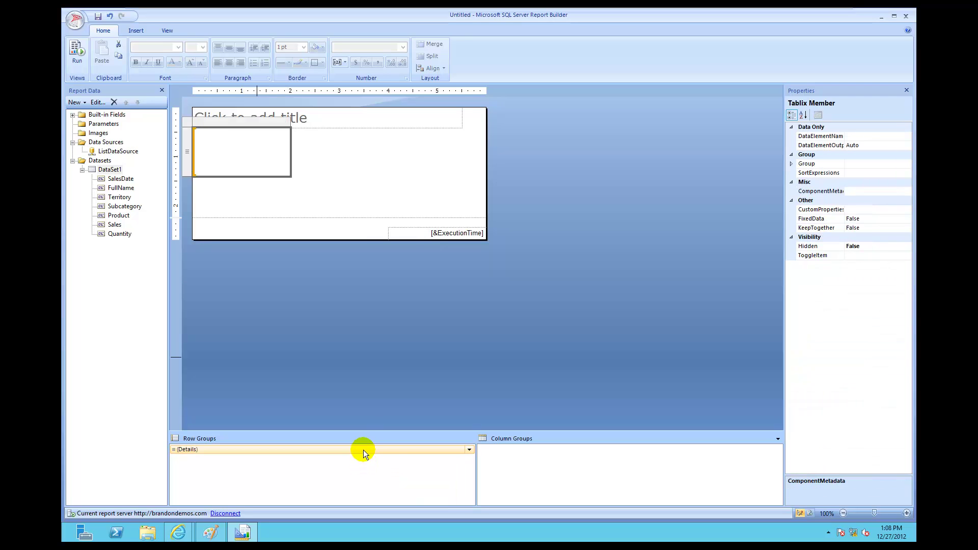
{"action": "right_click", "coordinate": [364, 451]}
{"action": "mouse_move", "coordinate": [375, 462]}
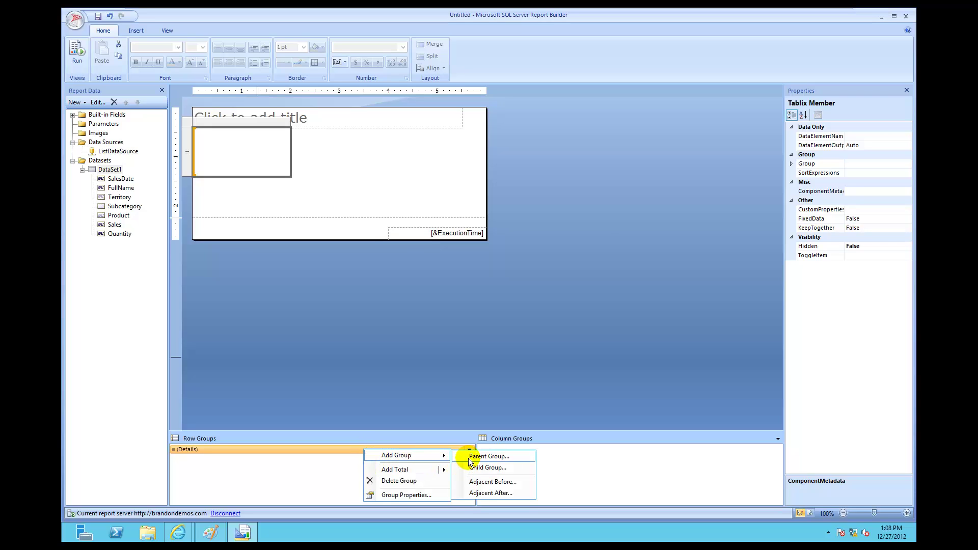
{"action": "left_click", "coordinate": [489, 456]}
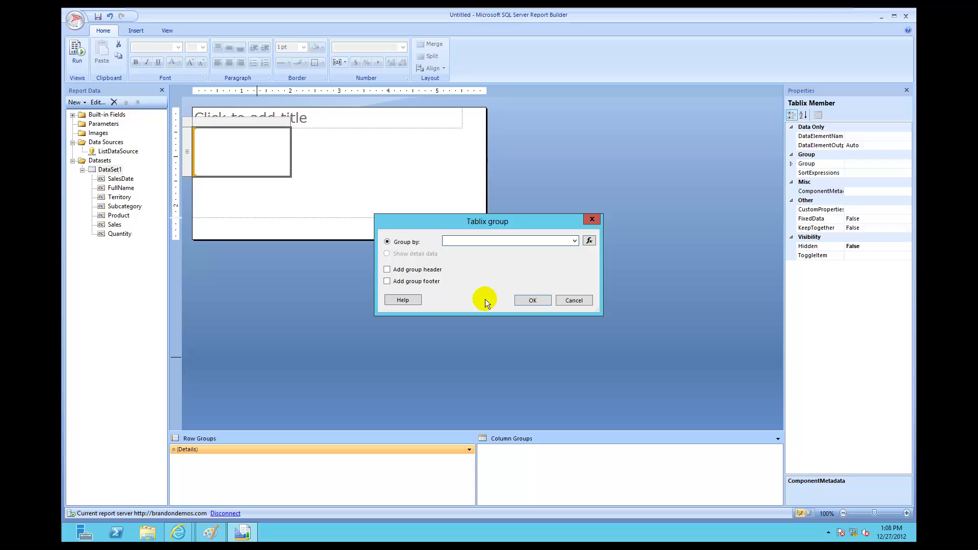
{"action": "left_click", "coordinate": [574, 241]}
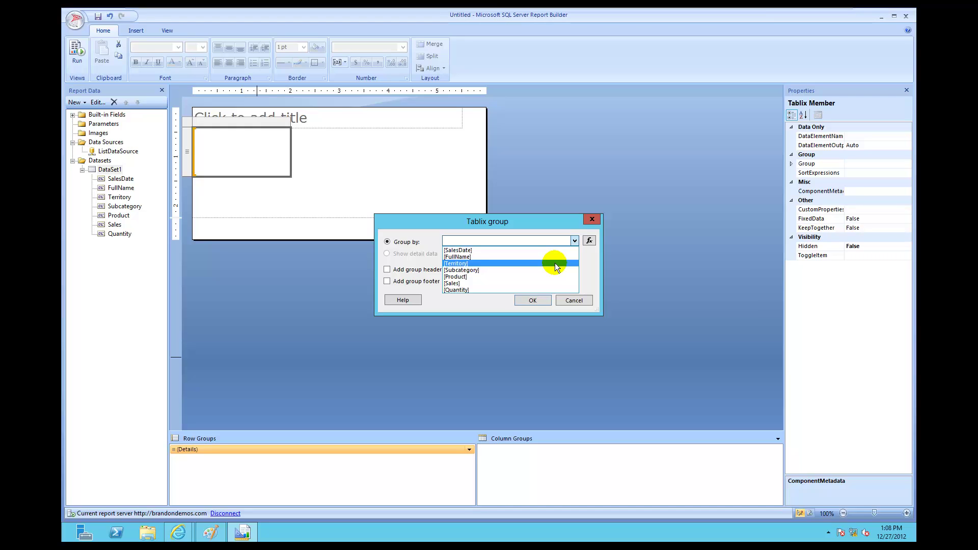
{"action": "left_click", "coordinate": [556, 263]}
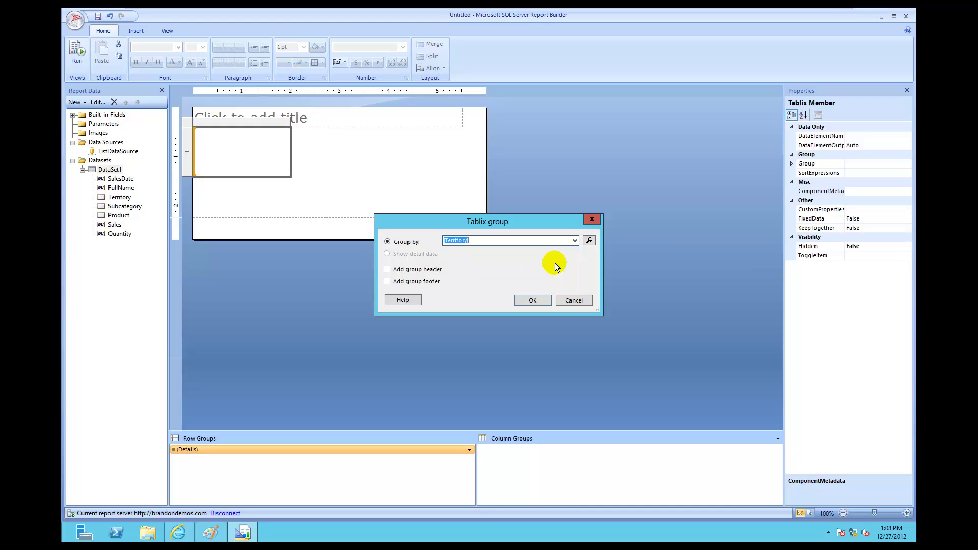
{"action": "left_click", "coordinate": [548, 302]}
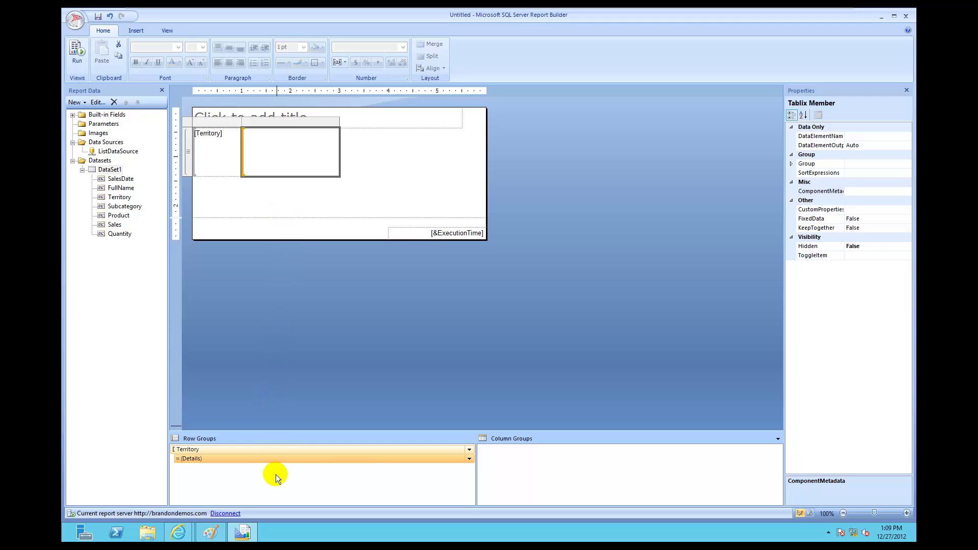
Run the report, page forward through every territory page and back to page 1, and return to the design view
{"action": "mouse_move", "coordinate": [222, 169]}
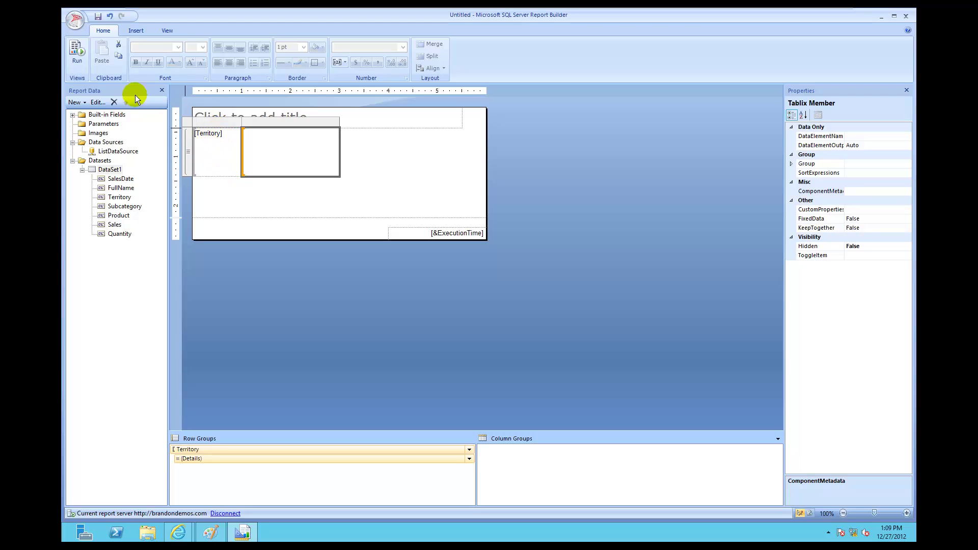
{"action": "left_click", "coordinate": [77, 53]}
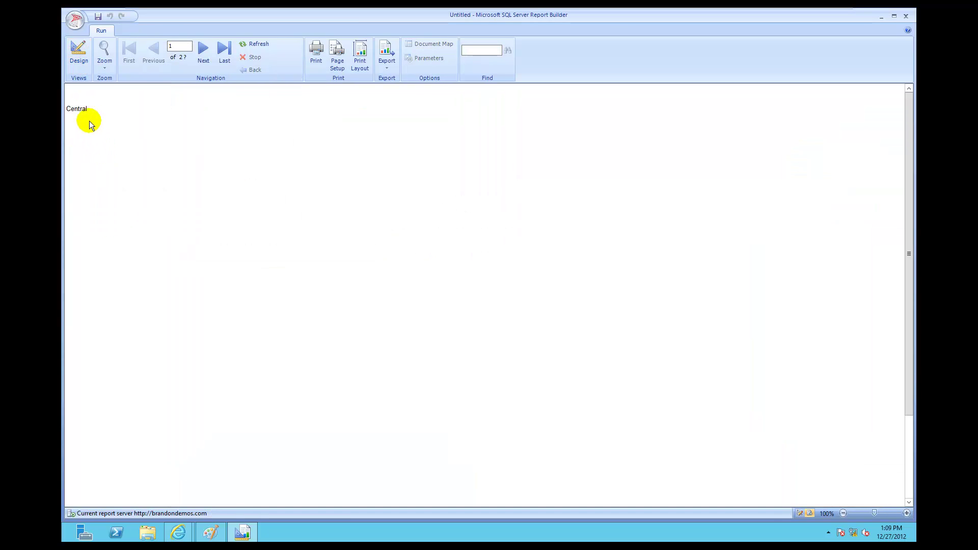
{"action": "left_click", "coordinate": [203, 49]}
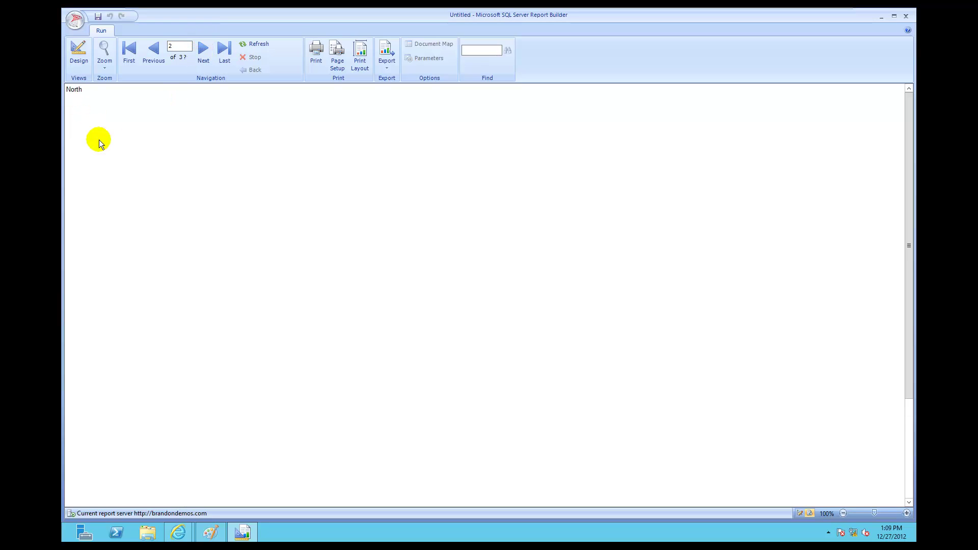
{"action": "left_click", "coordinate": [202, 51]}
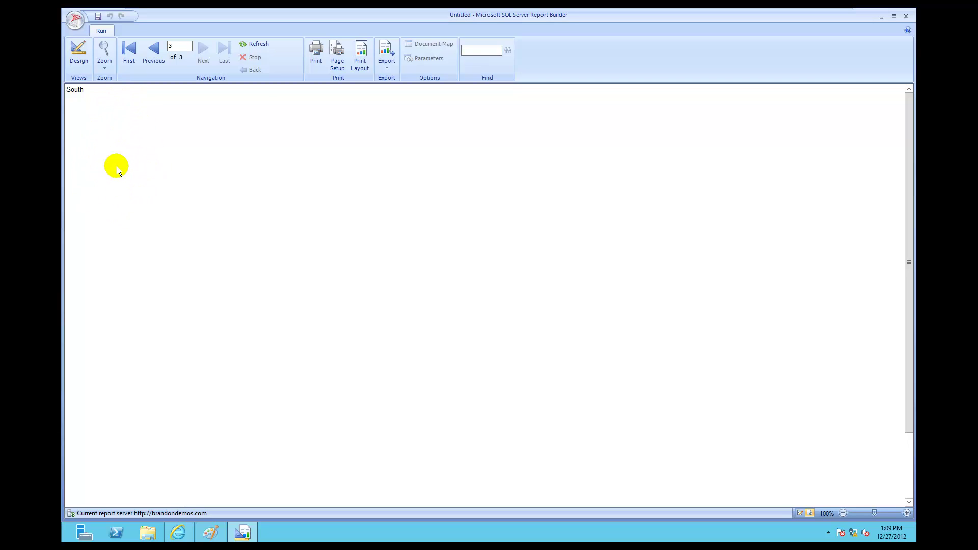
{"action": "left_click", "coordinate": [151, 48]}
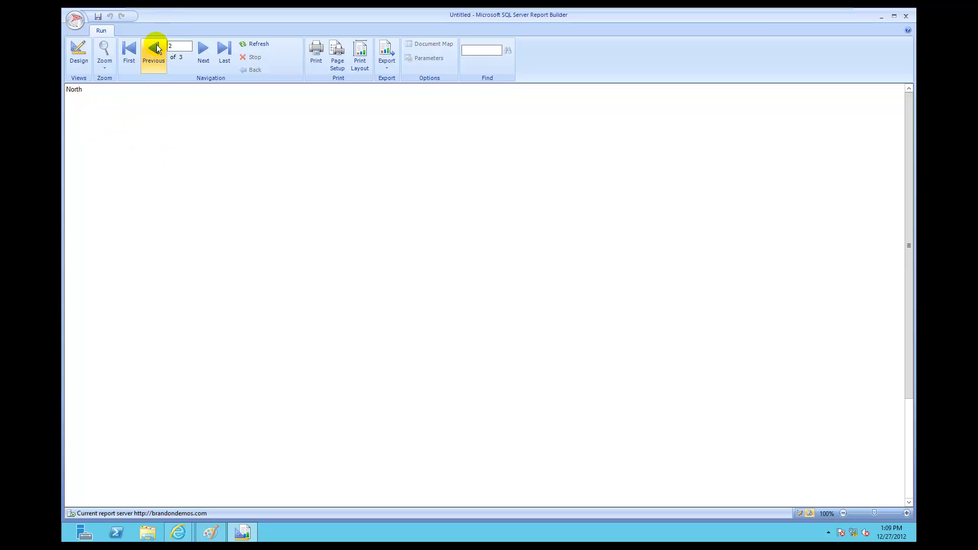
{"action": "left_click", "coordinate": [156, 47]}
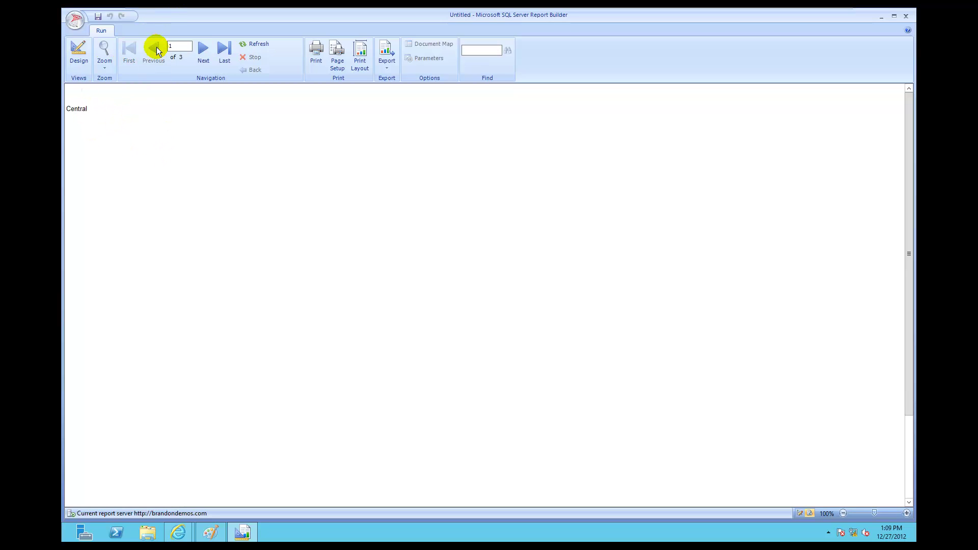
{"action": "left_click", "coordinate": [81, 49]}
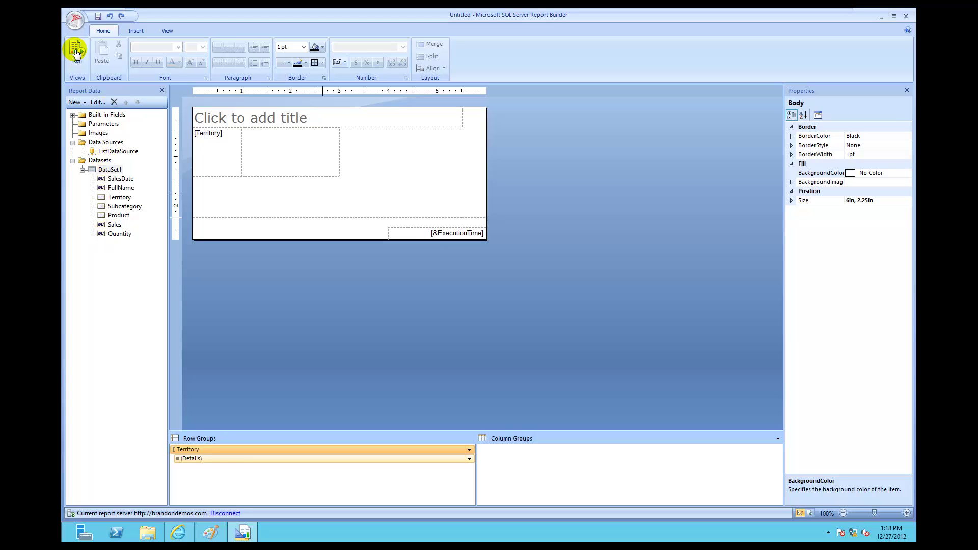
Switch to the browser tutorial, look up the instruction for deleting the Territory column, and return to Report Builder
{"action": "mouse_move", "coordinate": [179, 532]}
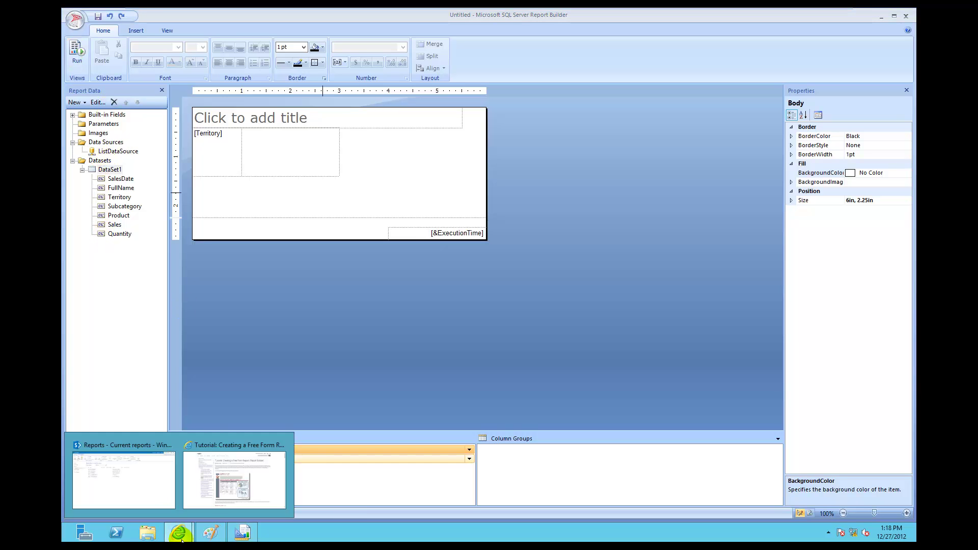
{"action": "left_click", "coordinate": [234, 485]}
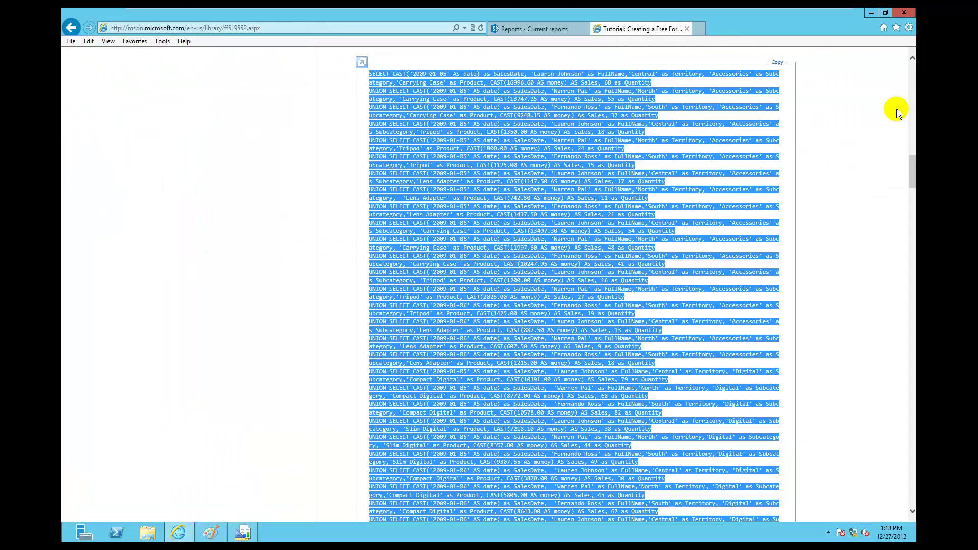
{"action": "left_click_drag", "start_coordinate": [911, 169], "coordinate": [905, 255]}
{"action": "mouse_move", "coordinate": [902, 228]}
{"action": "left_mouse_down"}
{"action": "mouse_move", "coordinate": [900, 203]}
{"action": "mouse_move", "coordinate": [904, 236]}
{"action": "left_mouse_up"}
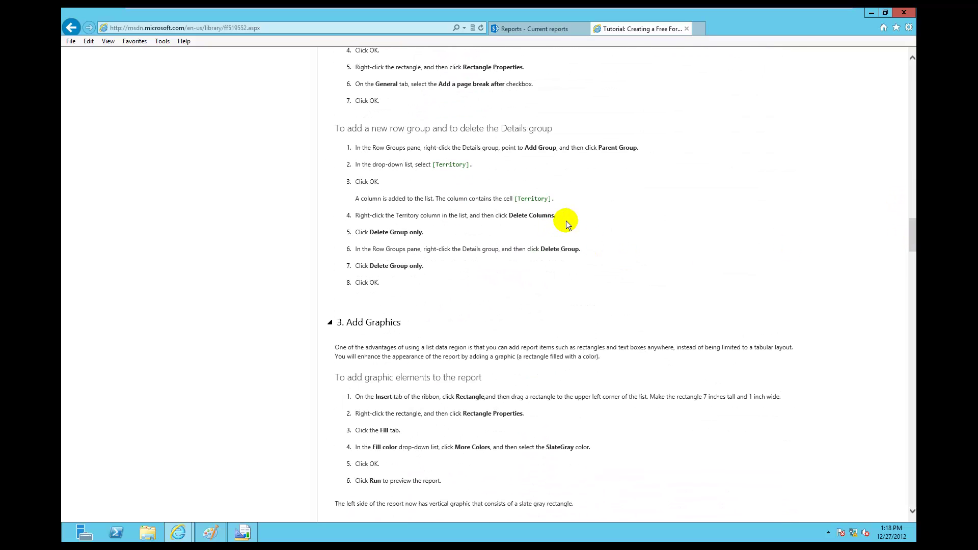
{"action": "left_click_drag", "start_coordinate": [564, 224], "coordinate": [350, 222]}
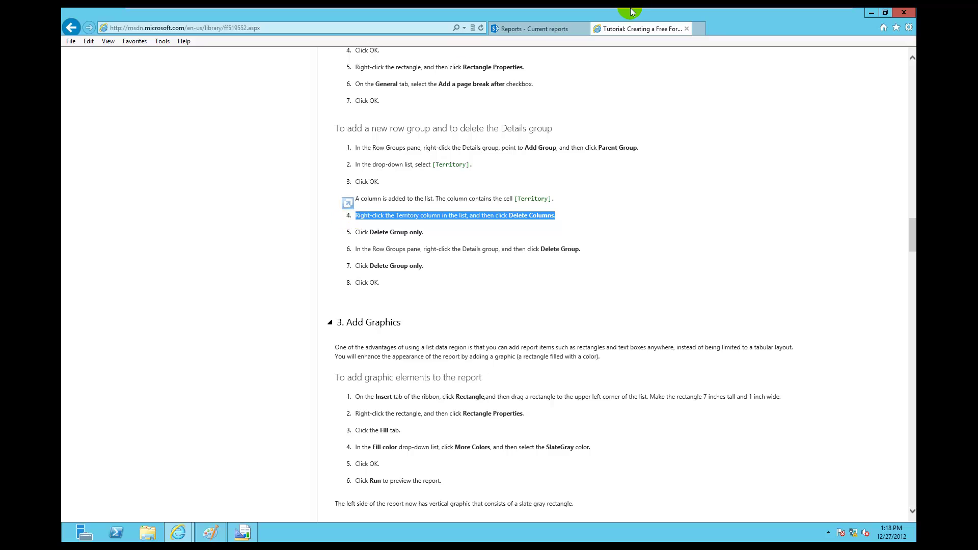
{"action": "left_click", "coordinate": [874, 14]}
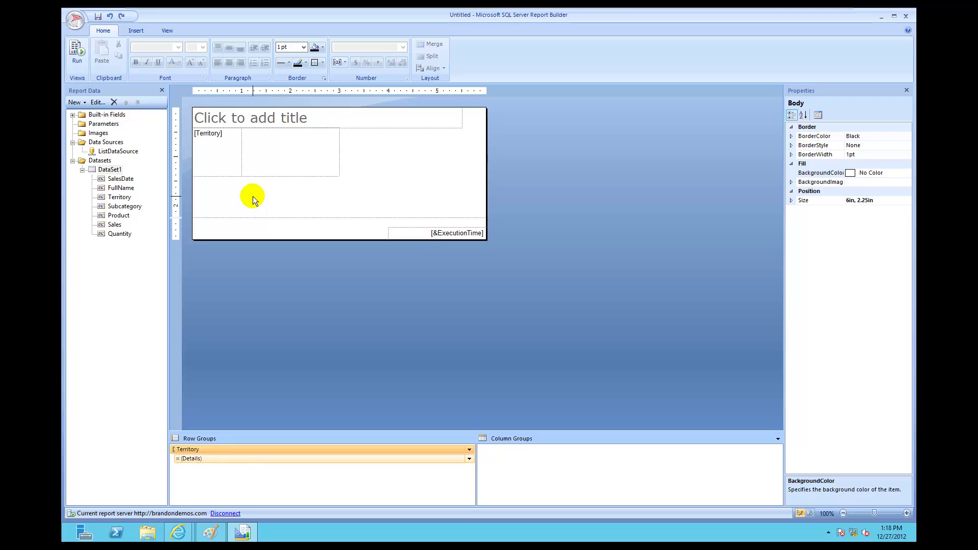
Select the Territory column of the list and bring up its column commands
{"action": "left_click", "coordinate": [224, 165]}
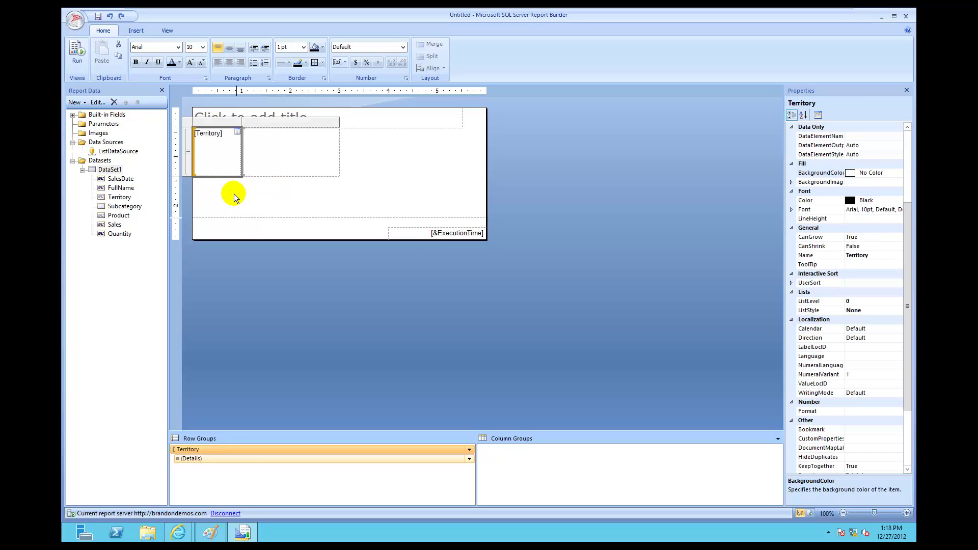
{"action": "right_click", "coordinate": [213, 124]}
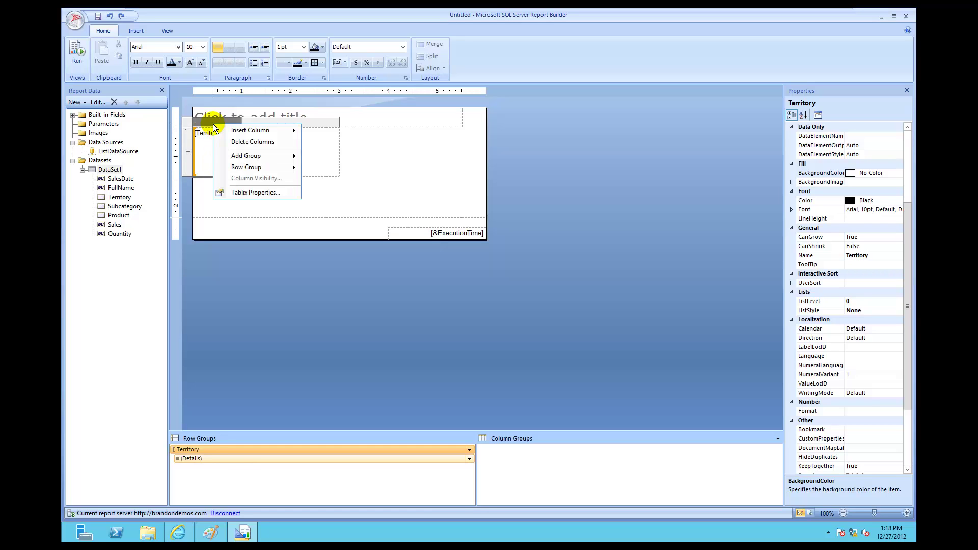